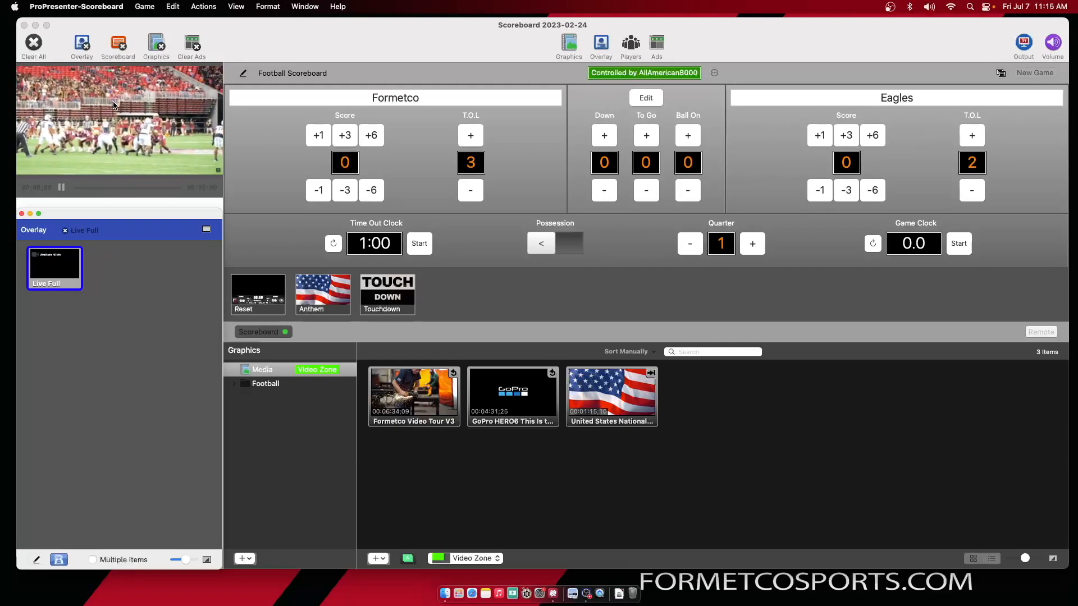
Take the Live Full overlay off the output, then hide and reshow the floating Overlay window.
click(58, 257)
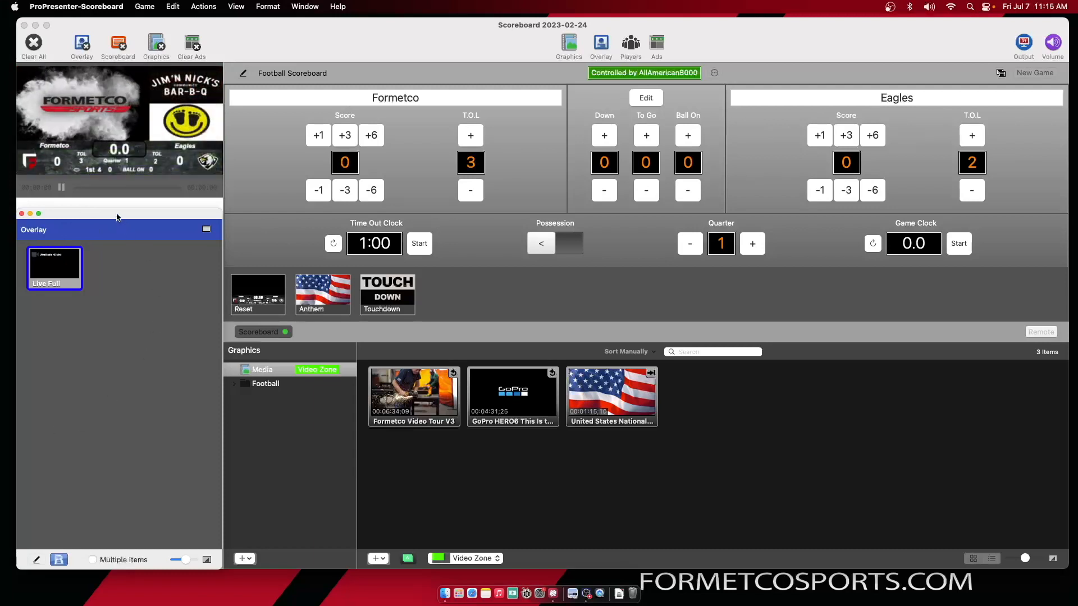
click(600, 48)
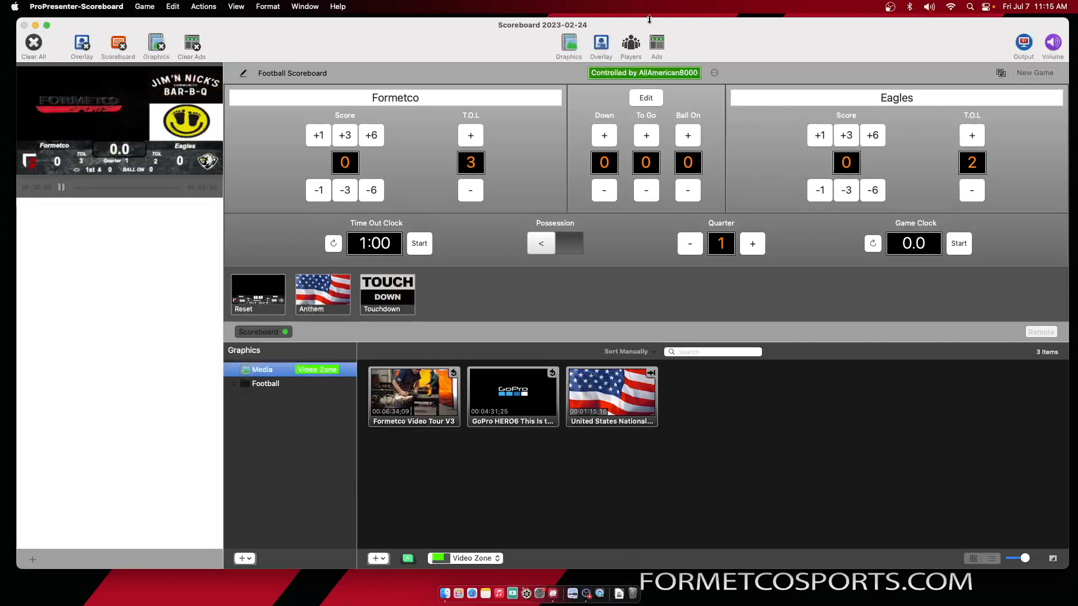
click(601, 47)
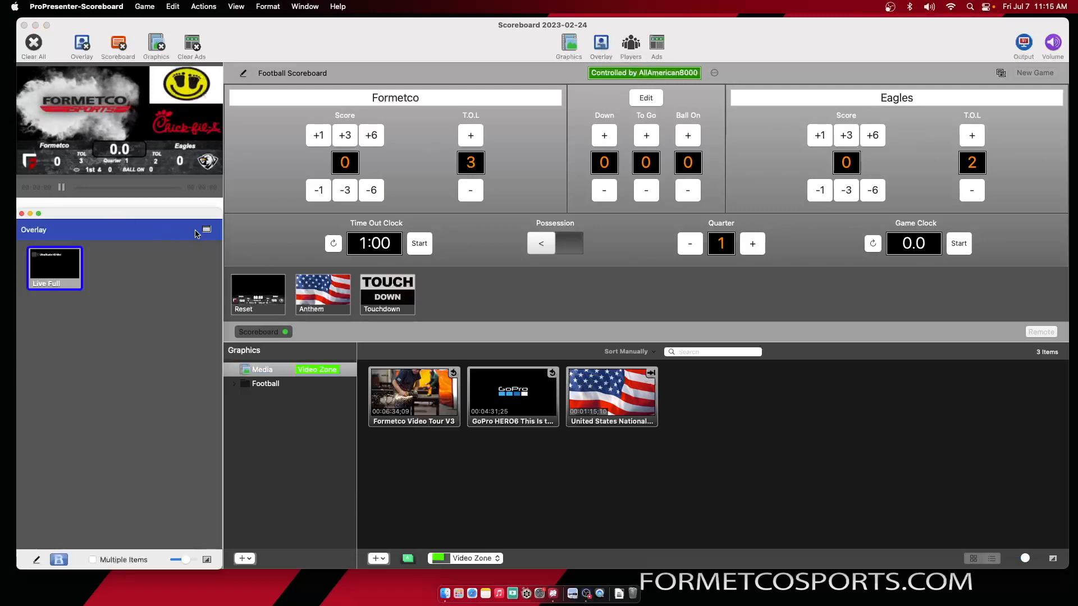
Dock the Overlay window into the main window, float it again and move it up directly beneath the preview.
click(206, 229)
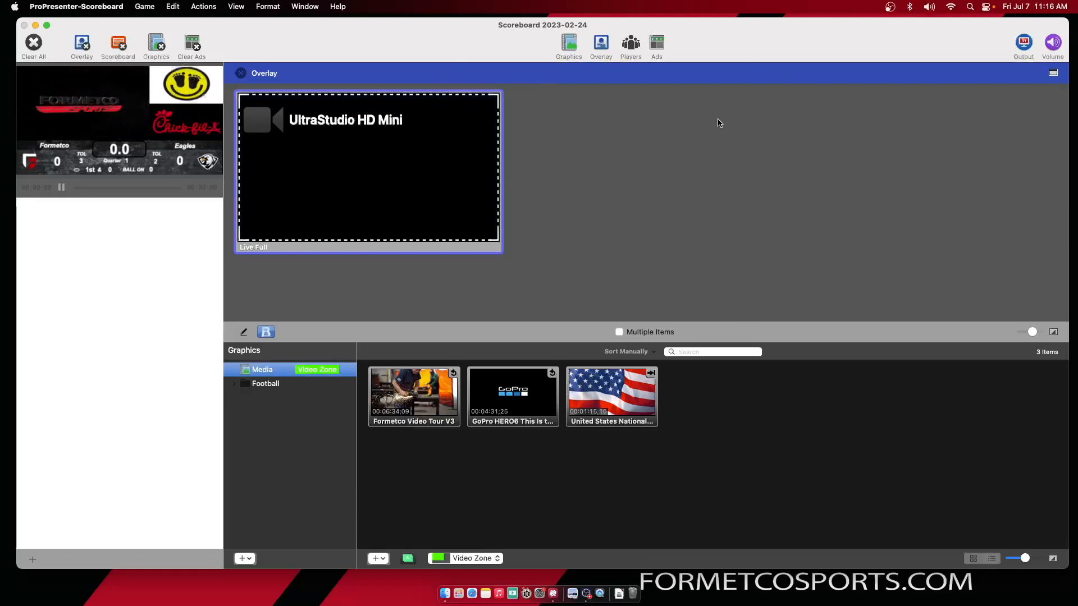
click(1053, 74)
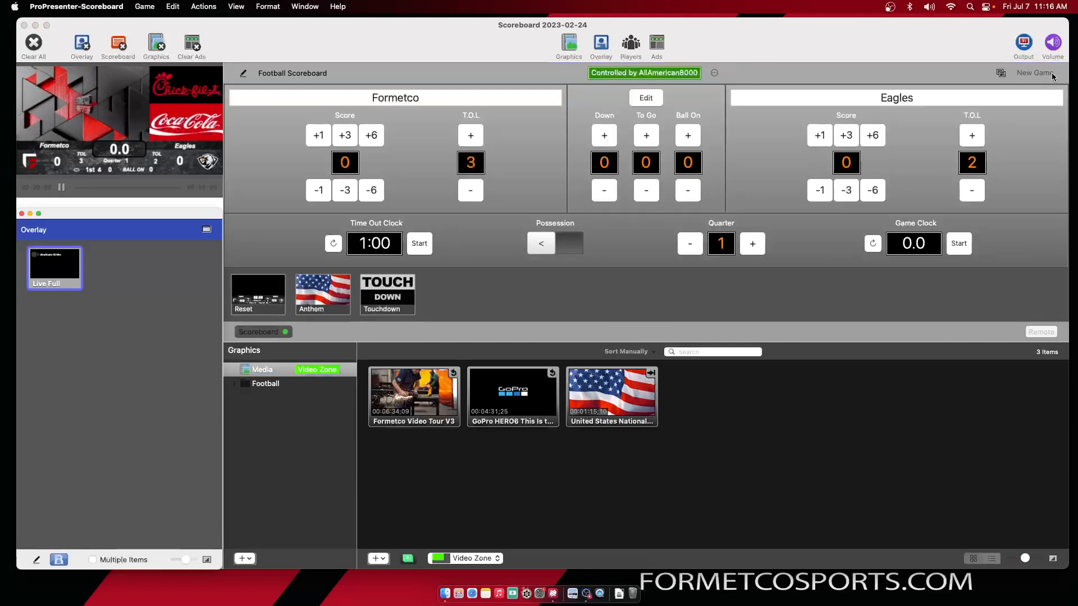
mouse_move(156, 217)
mouse_down()
mouse_move(368, 178)
mouse_move(289, 214)
mouse_move(175, 215)
mouse_move(159, 205)
mouse_up()
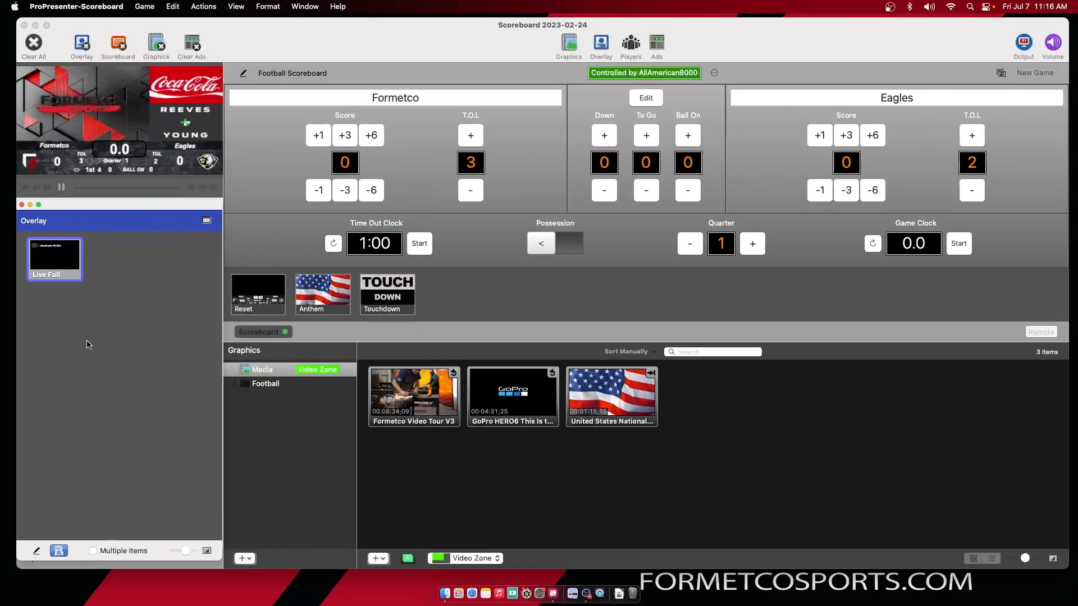
Add a new overlay in the Overlay Editor and insert a live video element using the UltraStudio HD Mini video device.
click(36, 552)
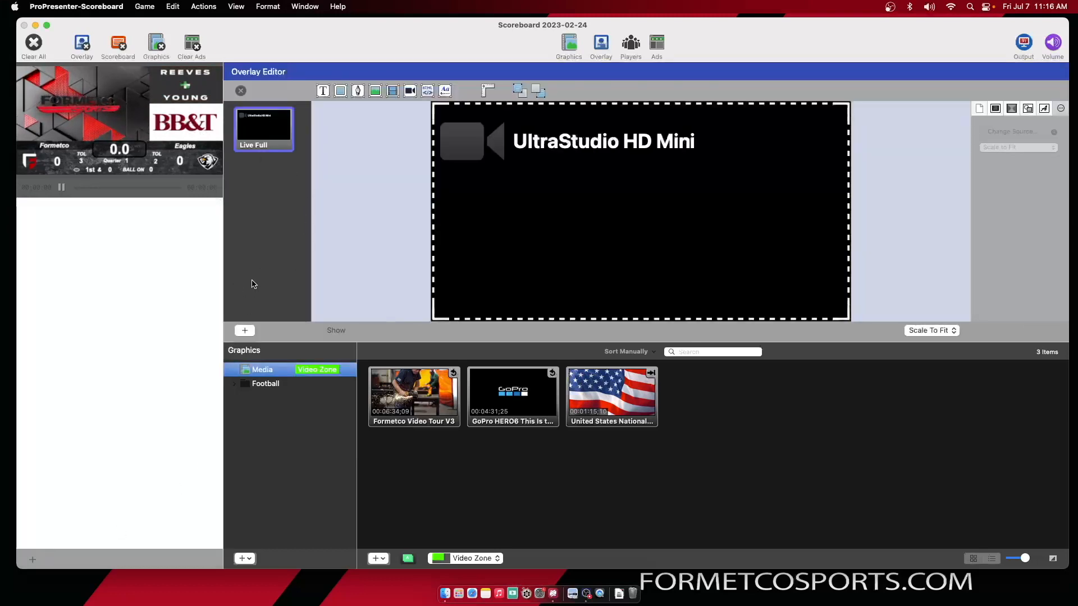
click(245, 331)
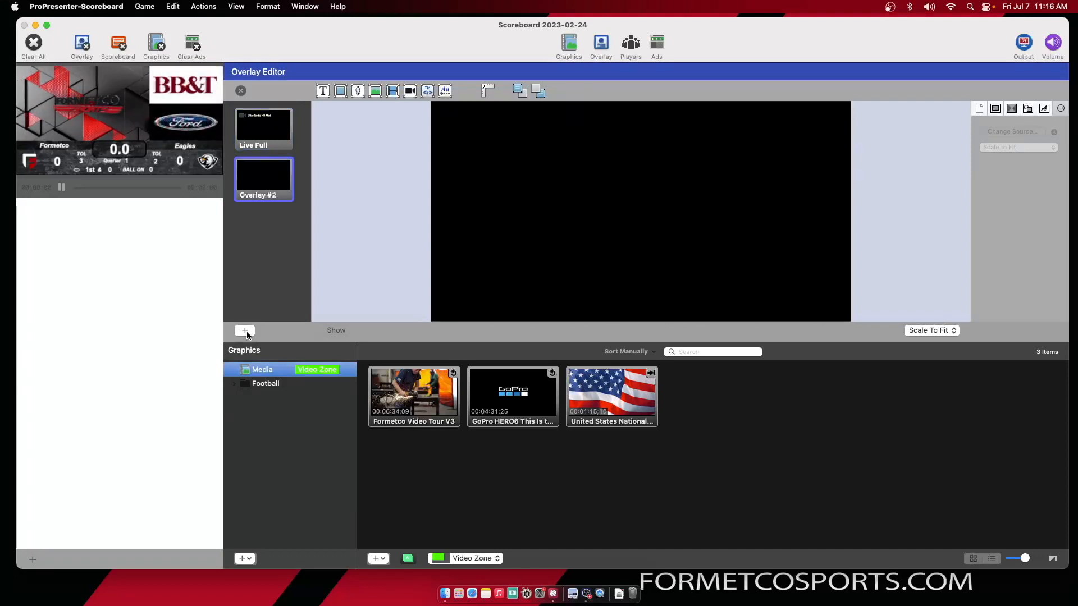
click(410, 93)
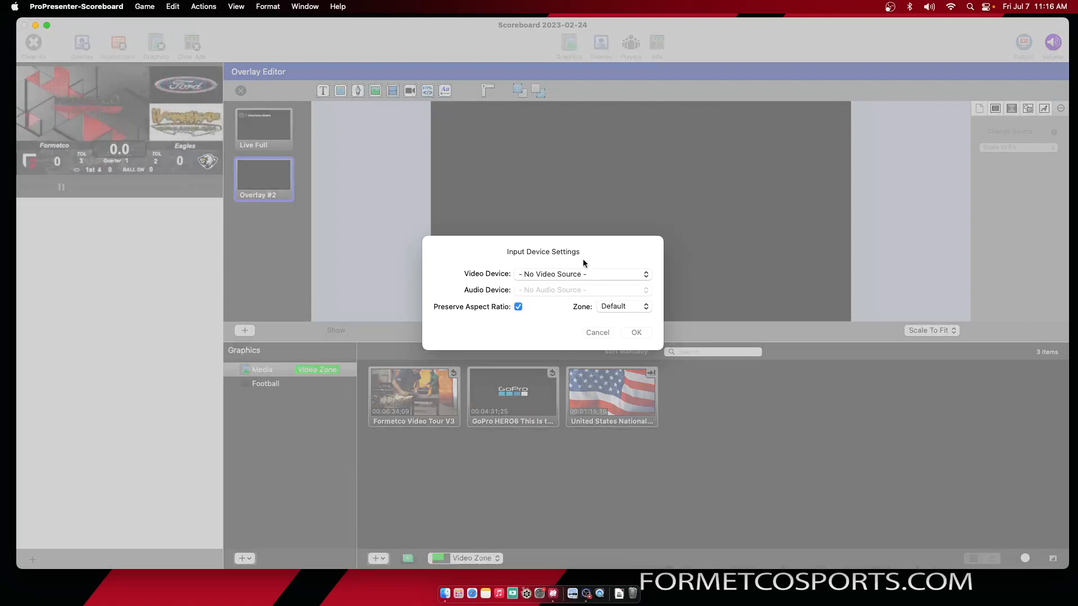
click(554, 275)
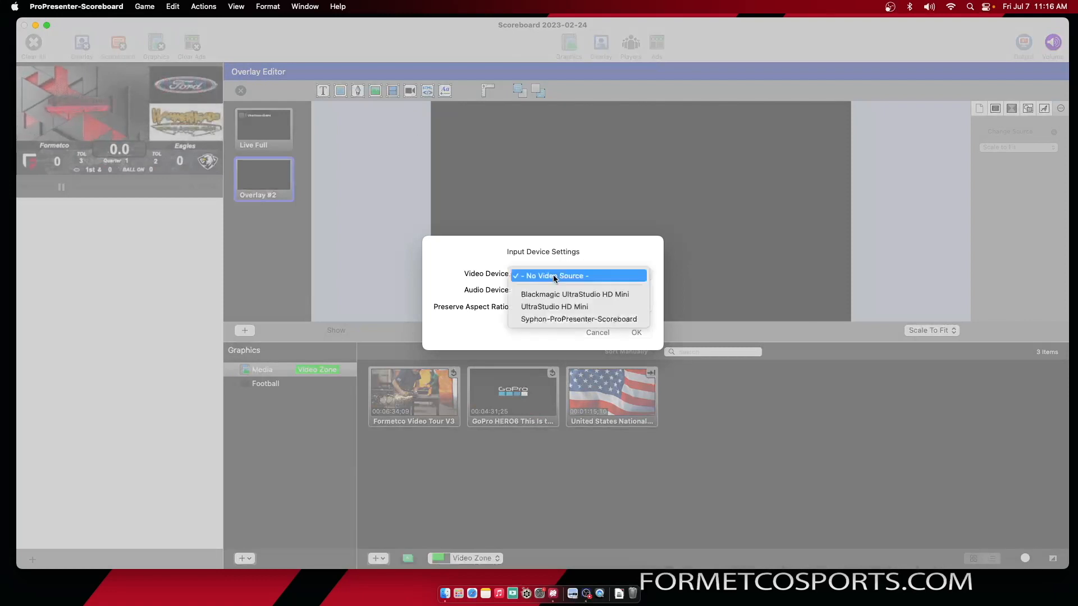
click(543, 313)
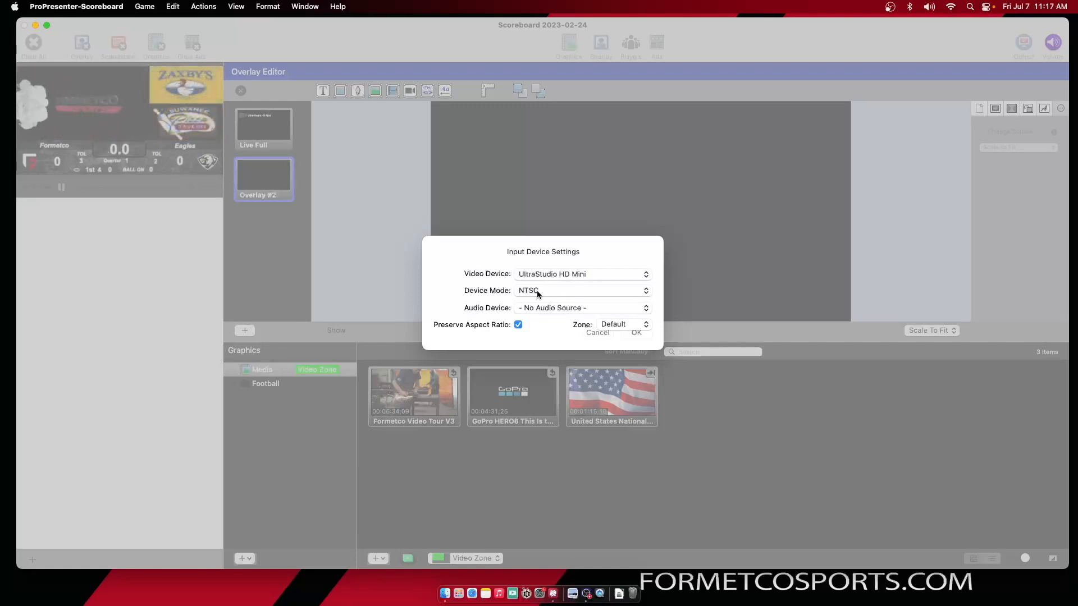
Set the input's device mode to 1080p60 and audio device to UltraStudio HD Mini, with Preserve Aspect Ratio off.
click(575, 291)
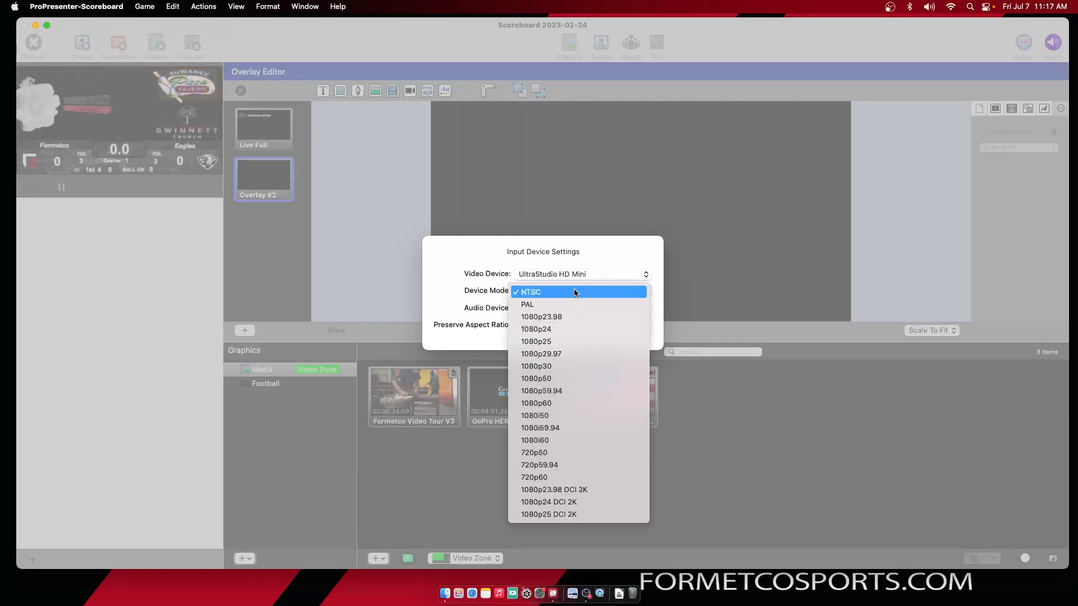
click(566, 403)
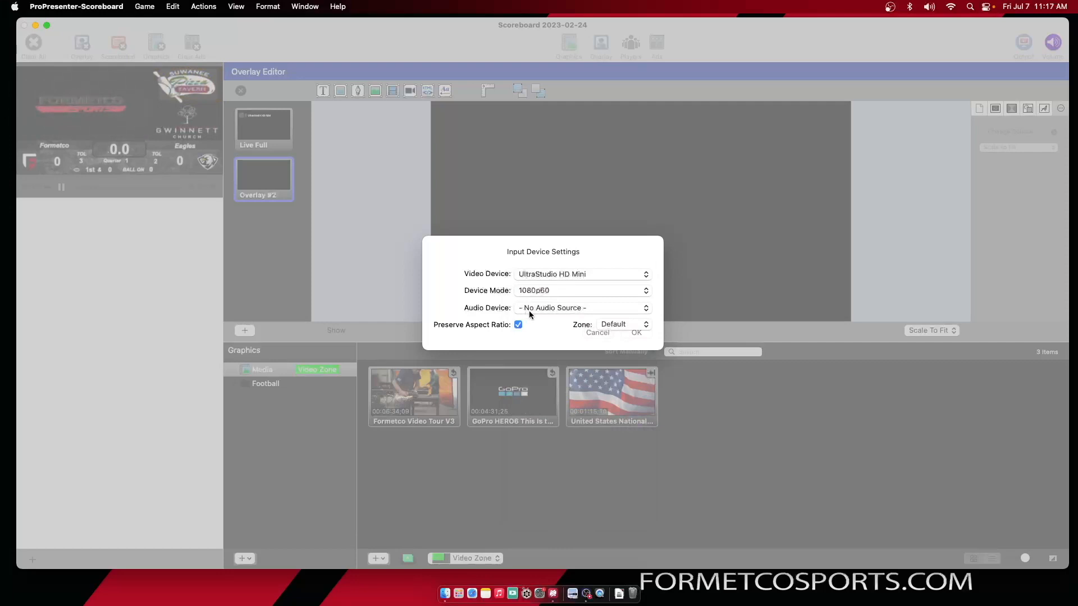
click(548, 312)
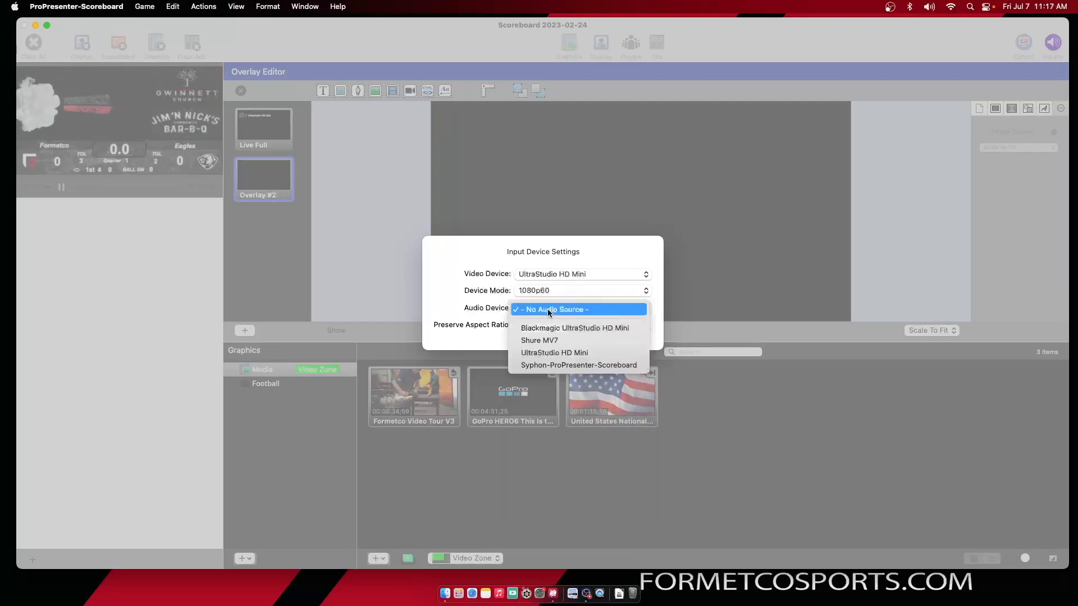
click(557, 353)
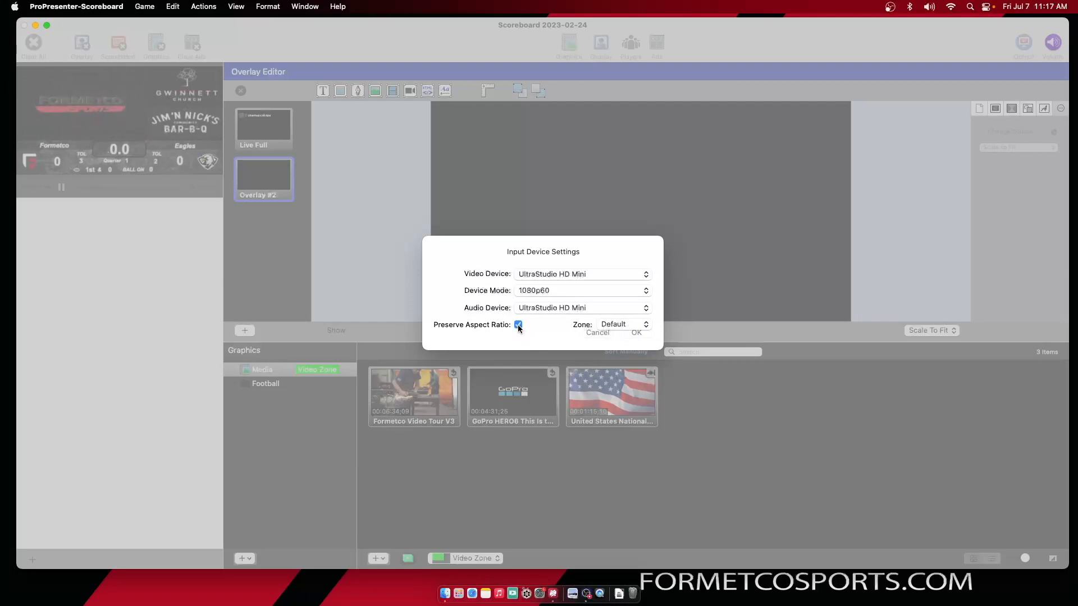
click(518, 326)
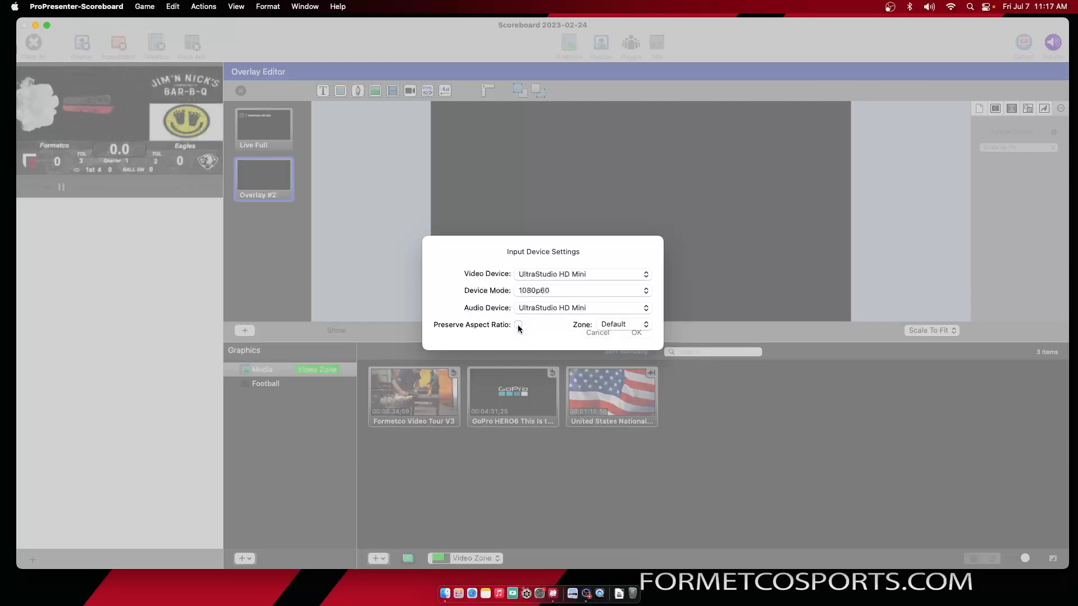
click(637, 333)
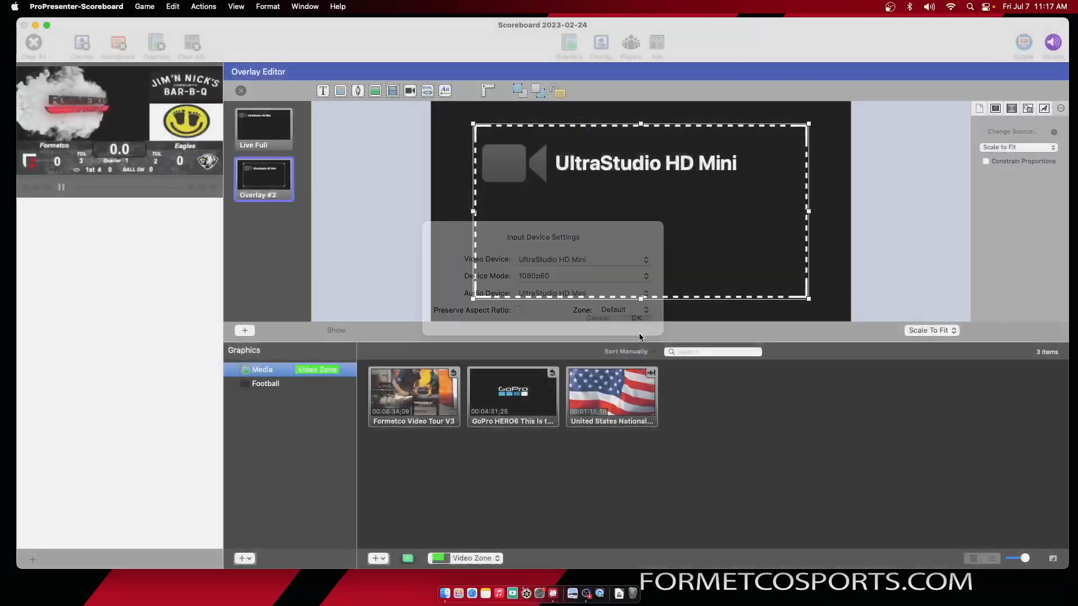
Position the live video element at X 0 and Y 0 on the new overlay.
mouse_move(582, 216)
mouse_down()
mouse_move(616, 234)
mouse_move(637, 208)
mouse_move(583, 215)
mouse_up()
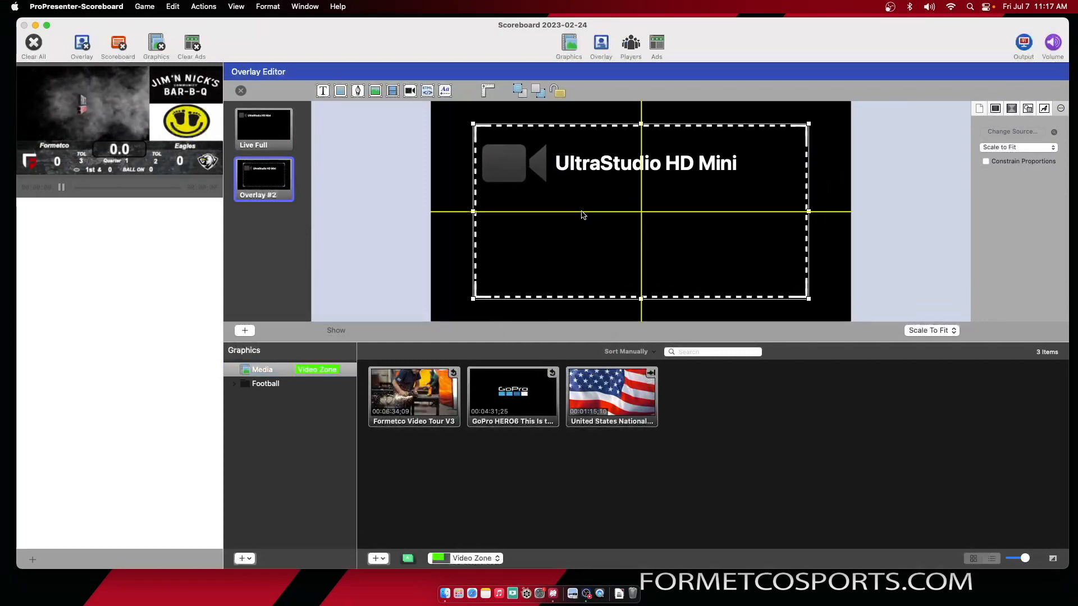
drag(582, 215, 582, 215)
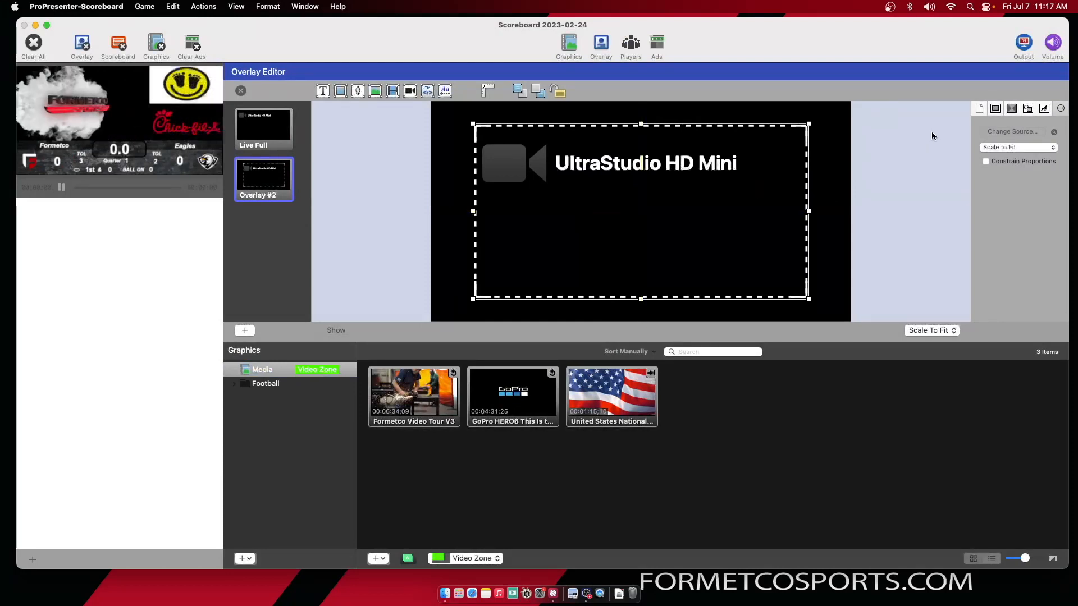
click(1028, 109)
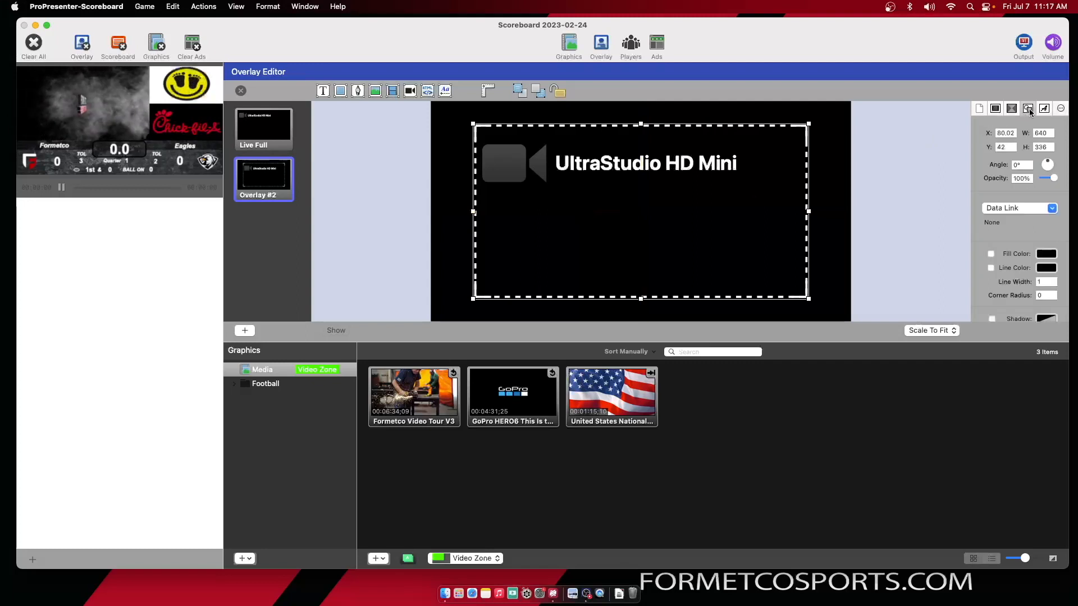
click(1010, 133)
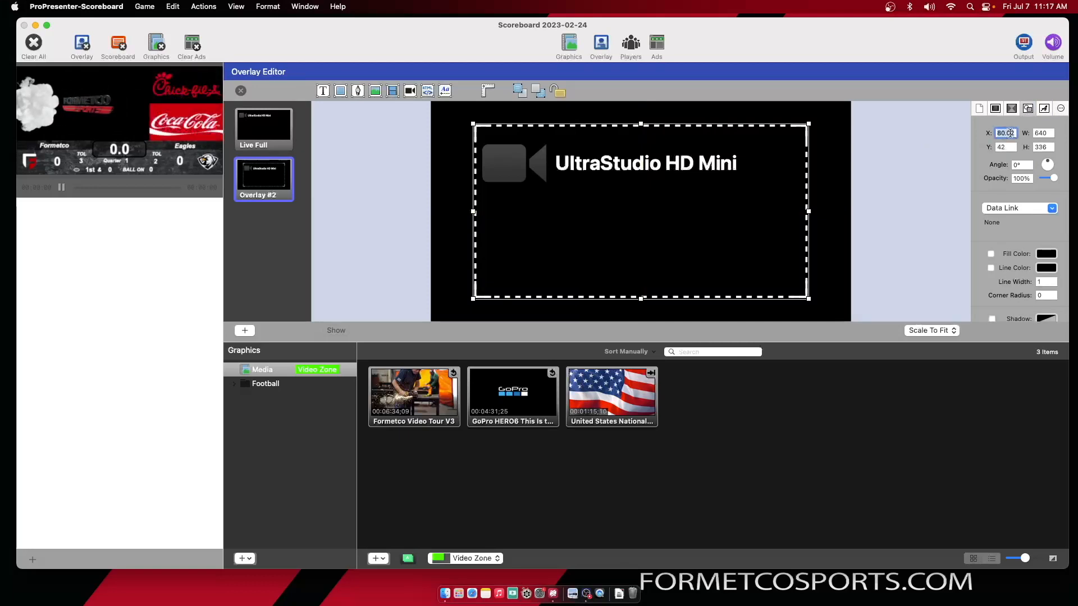
text(0)
key(Tab)
text(0)
key(Return)
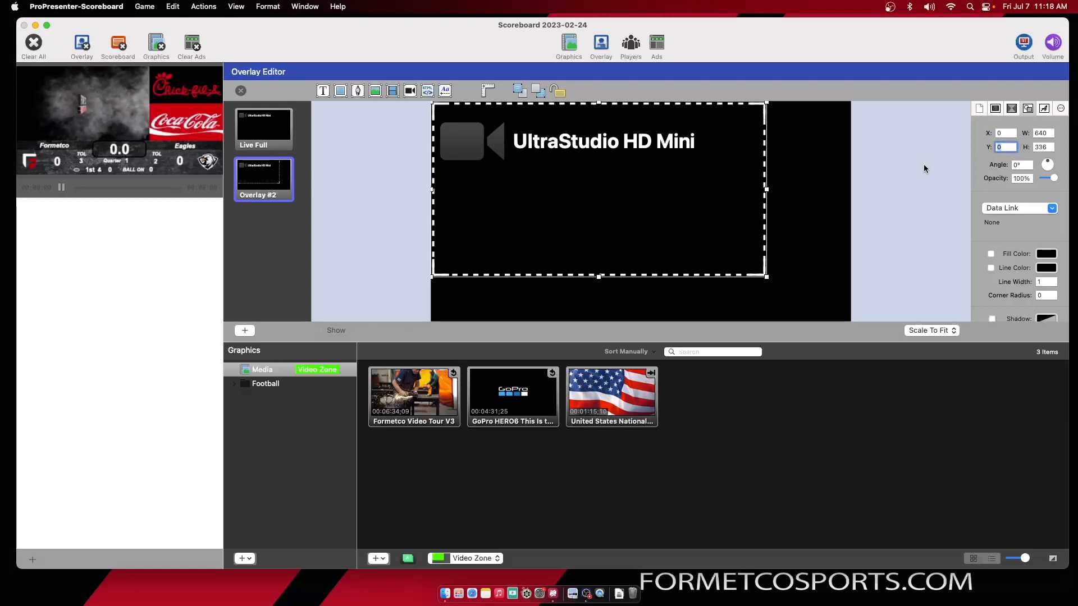
Resize the live video element to 516 wide by 290 high and close the Overlay Editor.
click(1044, 133)
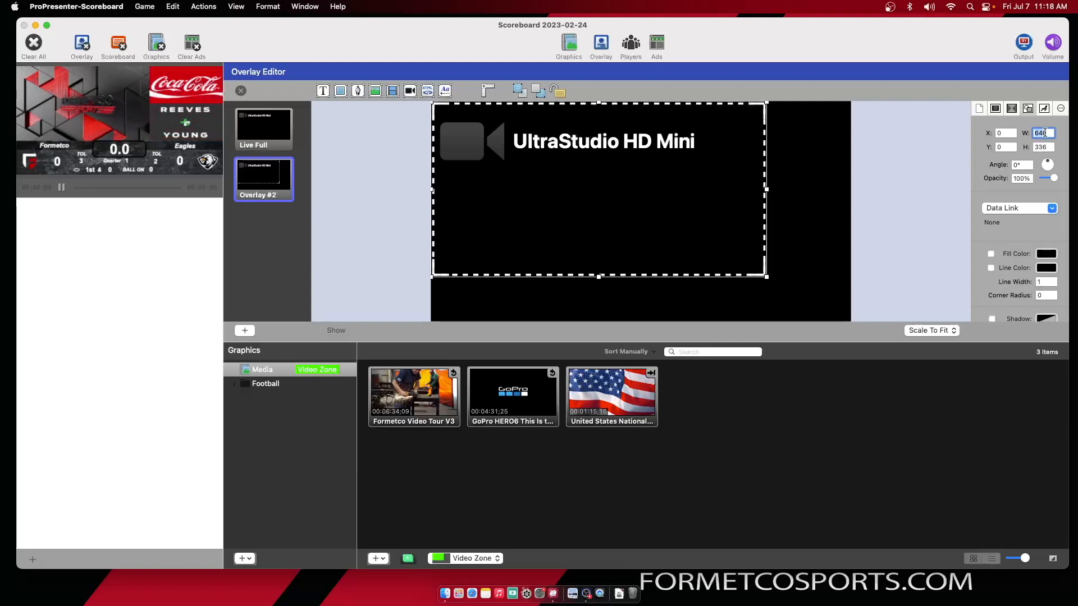
text(516)
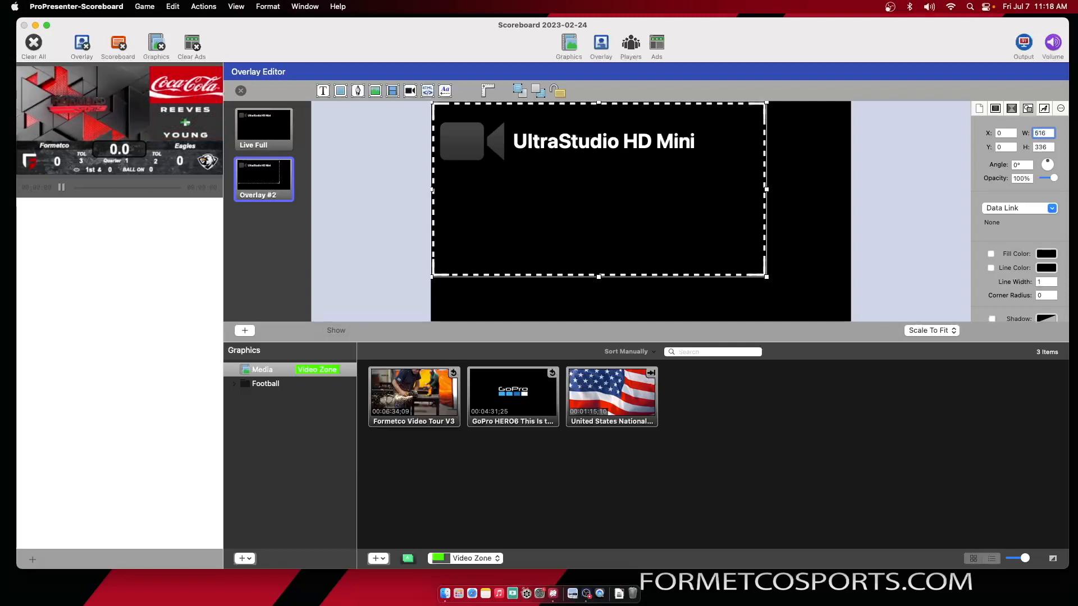
click(1044, 147)
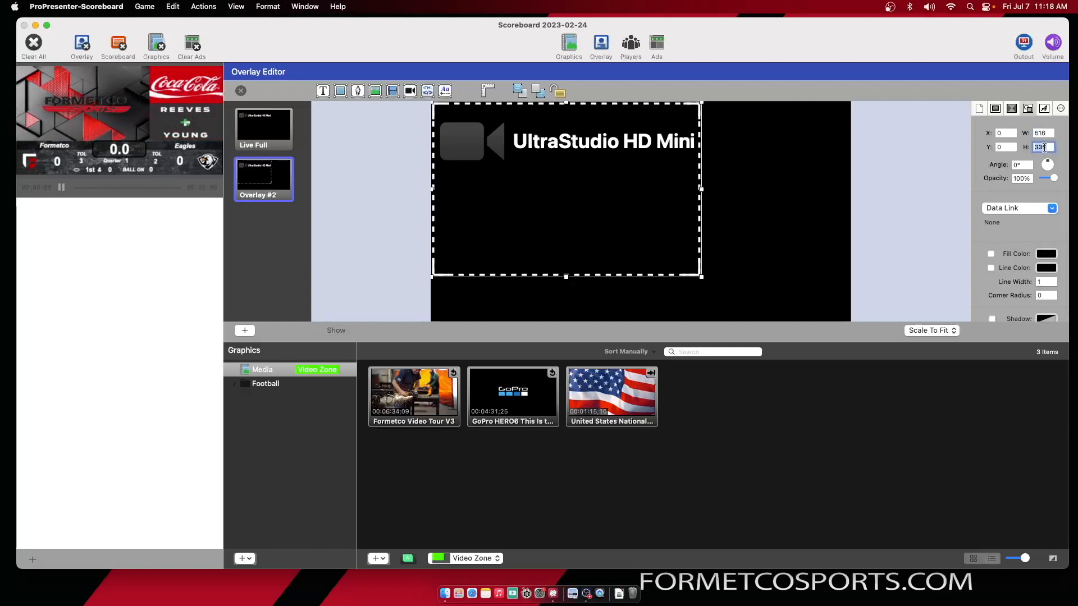
text(290)
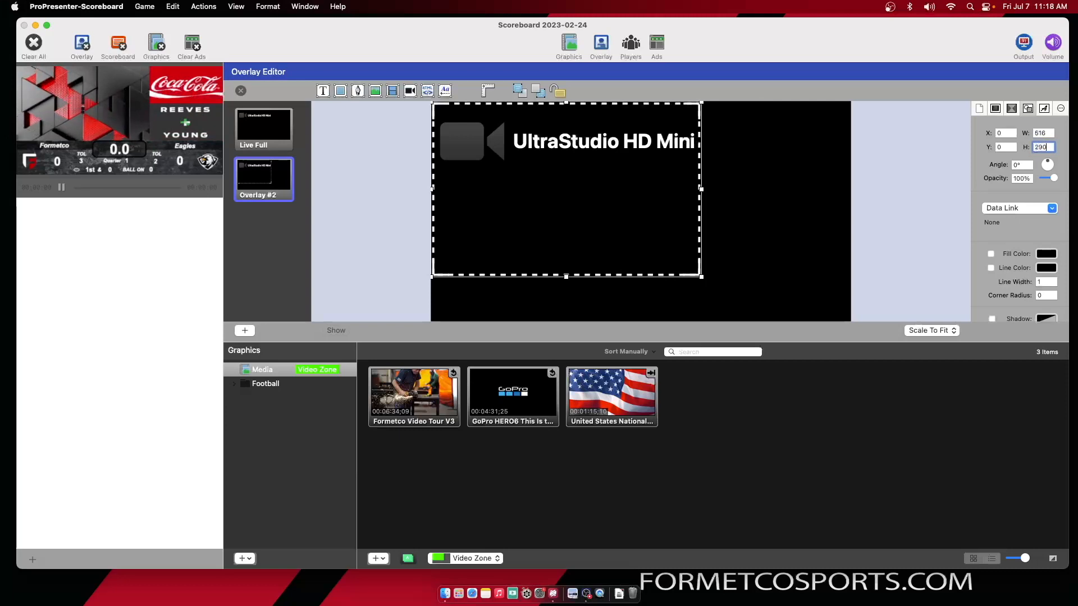
key(Return)
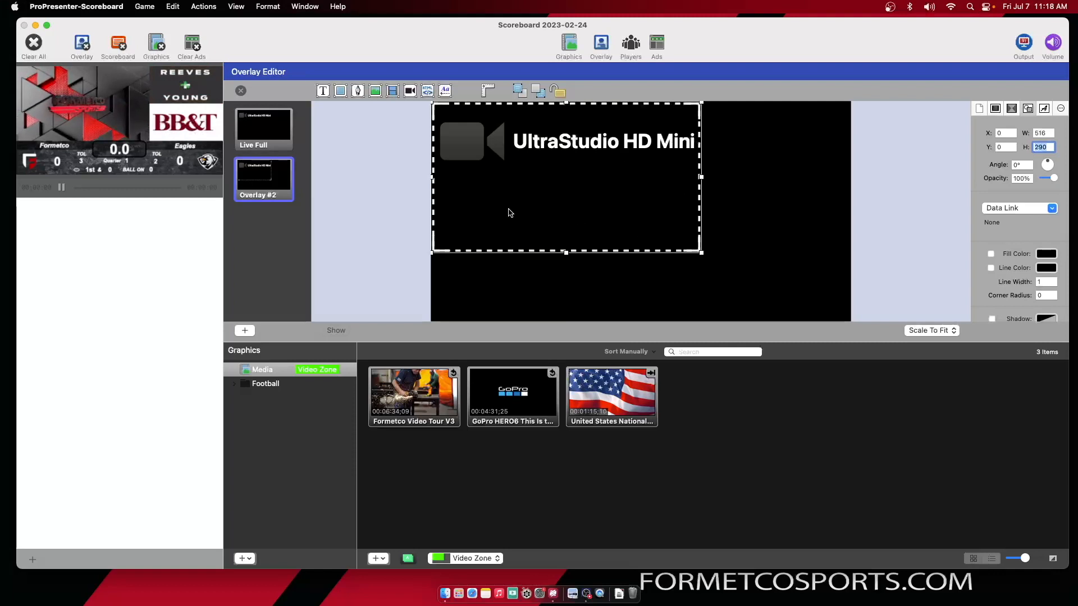
click(241, 90)
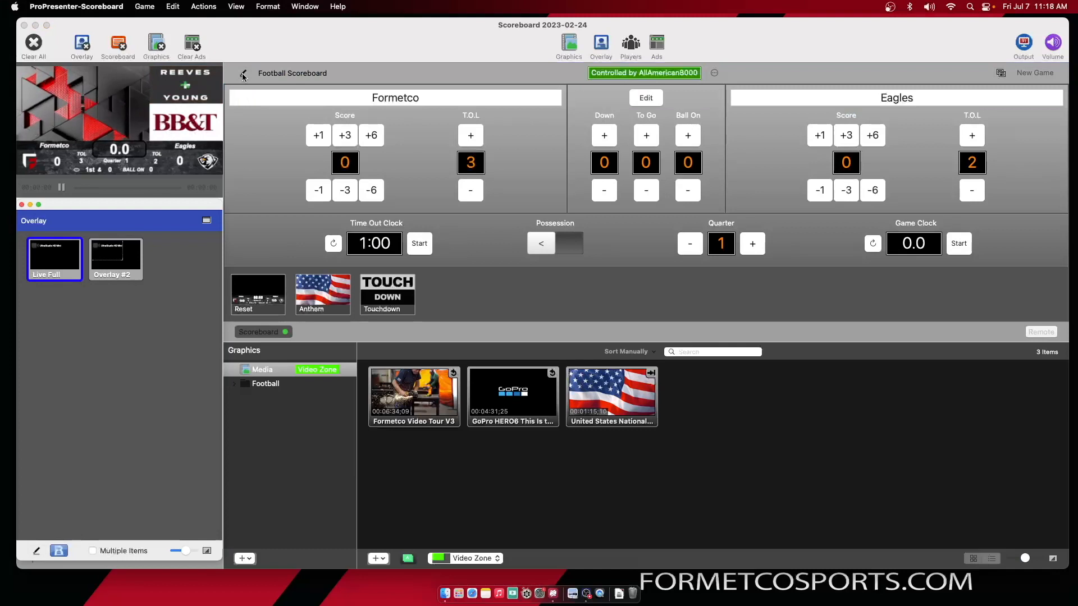
Open the Football Scoreboard's zone layout and examine the Video Zone's size and position.
click(244, 74)
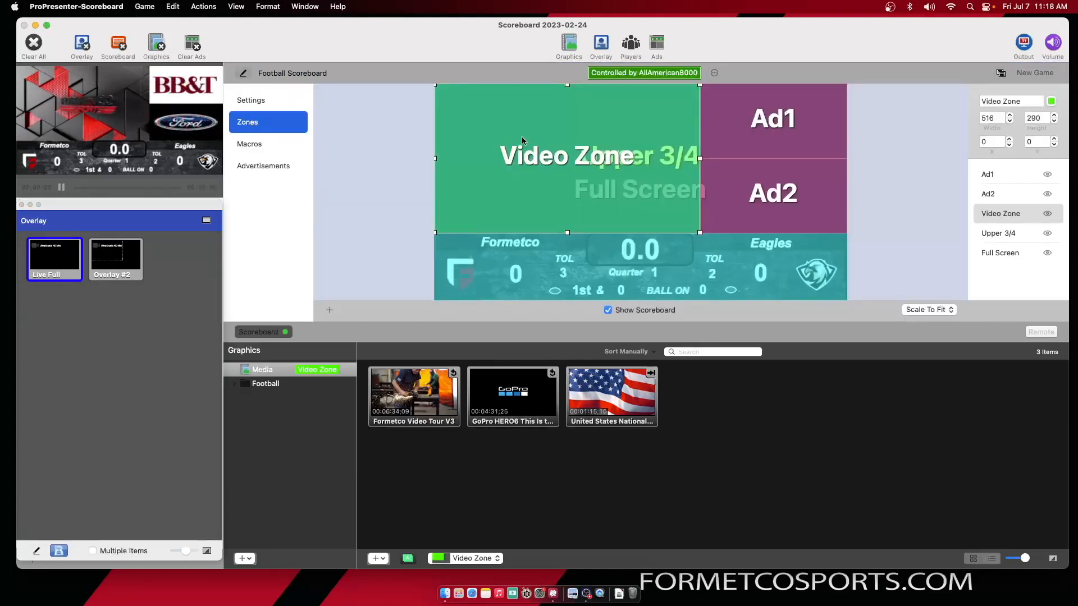
click(548, 140)
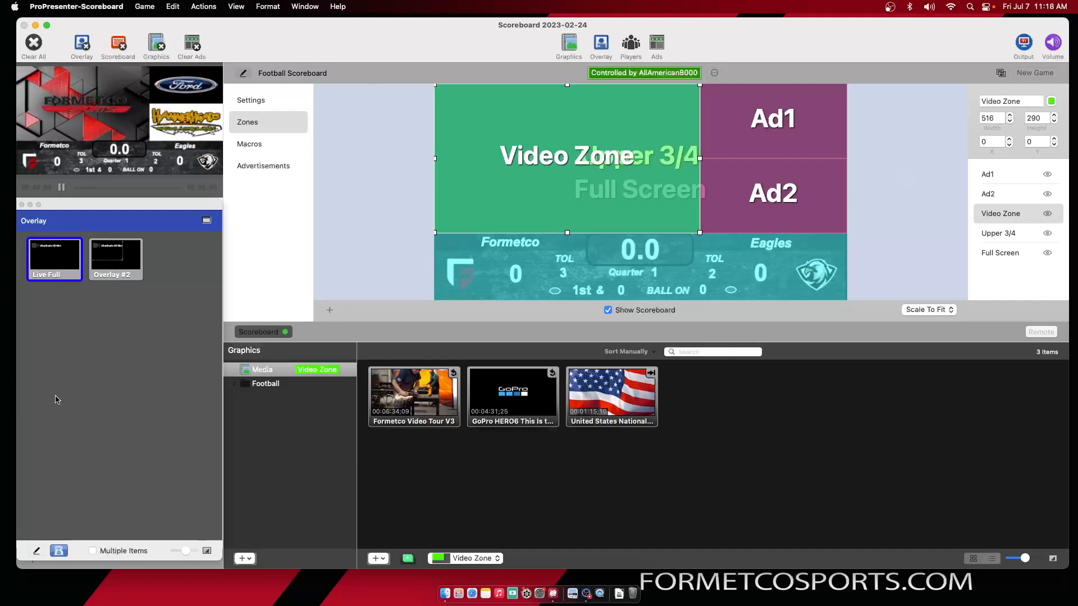
Change the slide label of Overlay #2 to "Live Video" and close the Overlay Editor.
click(36, 555)
click(270, 191)
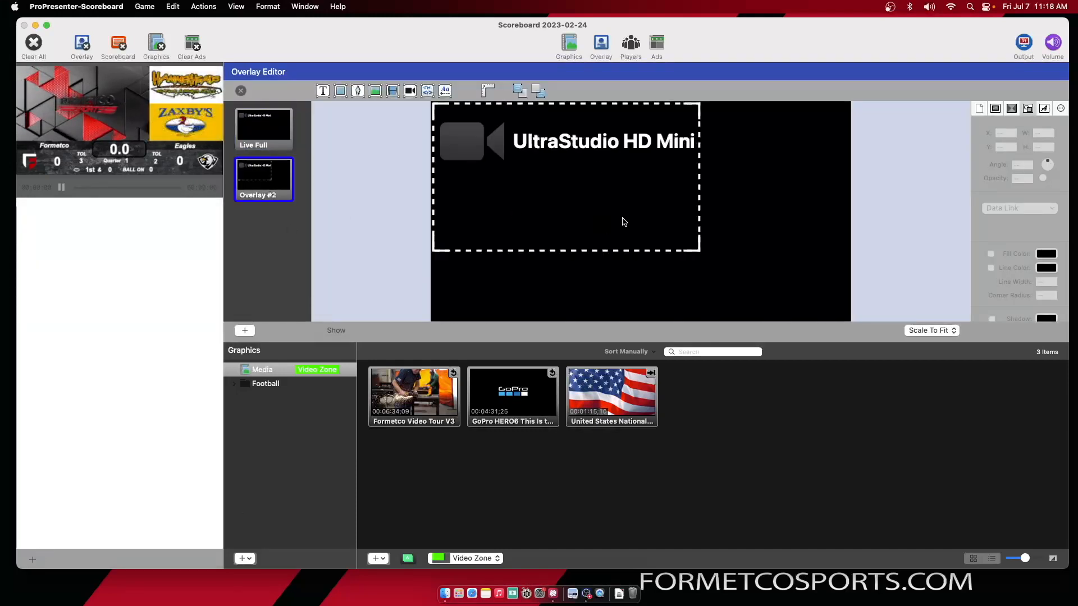
click(739, 179)
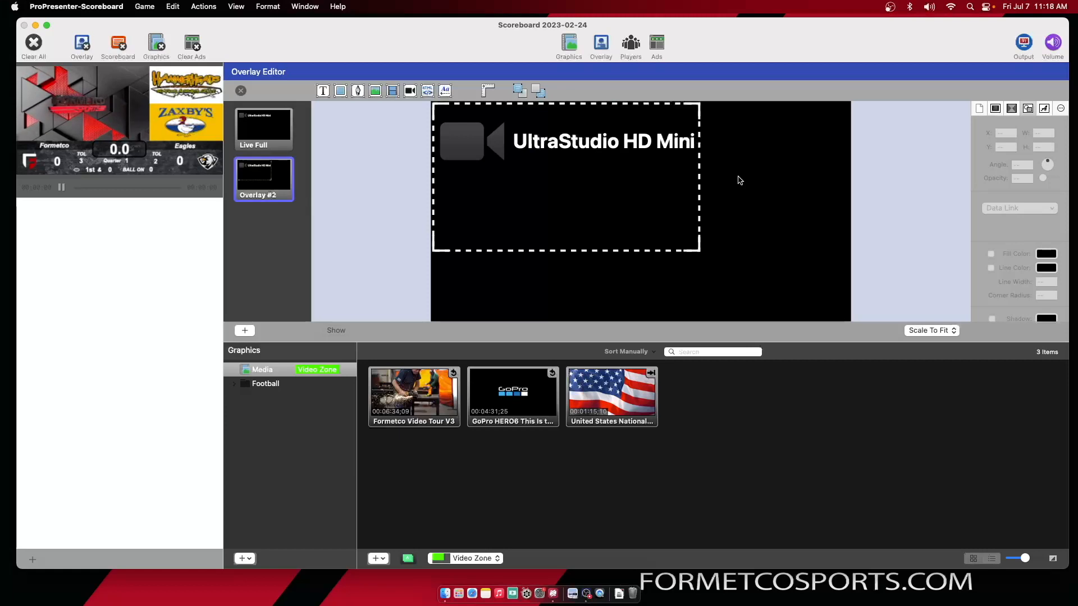
click(994, 108)
click(1025, 162)
triple_click(1026, 162)
text(Live Video)
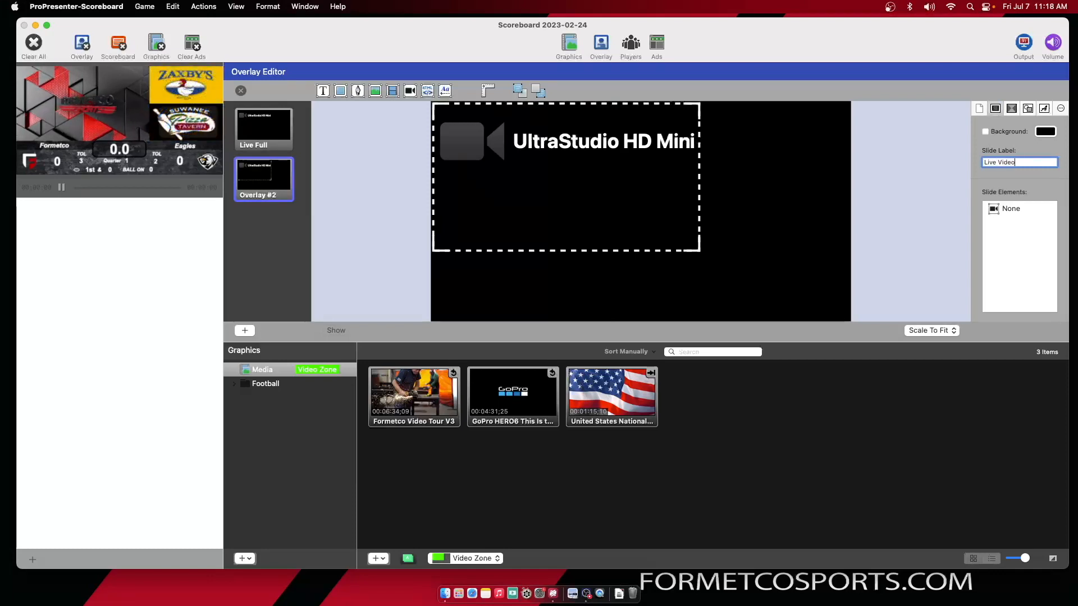
key(Return)
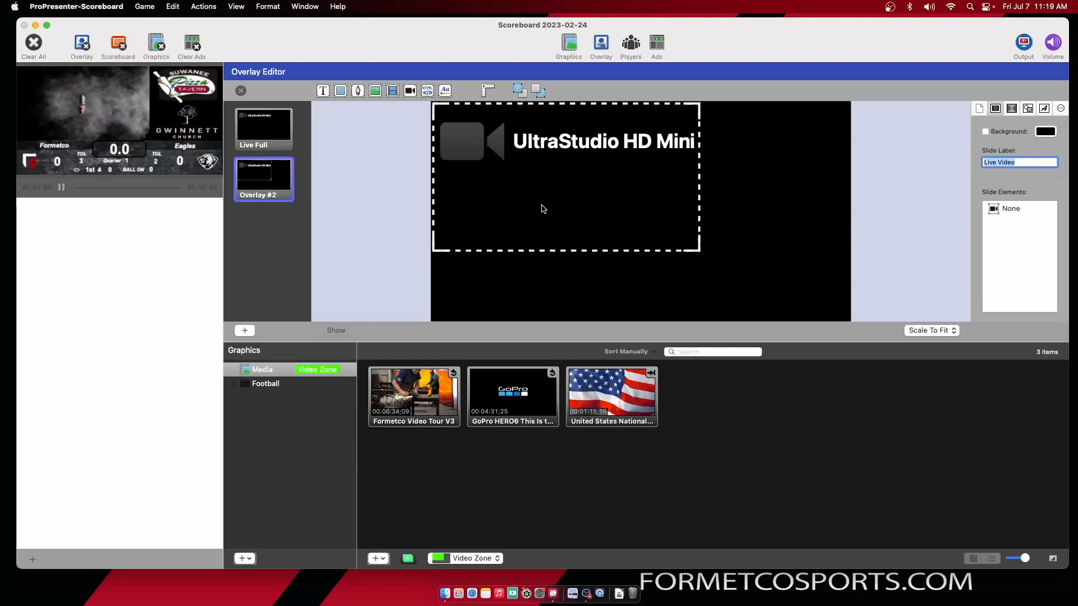
click(241, 90)
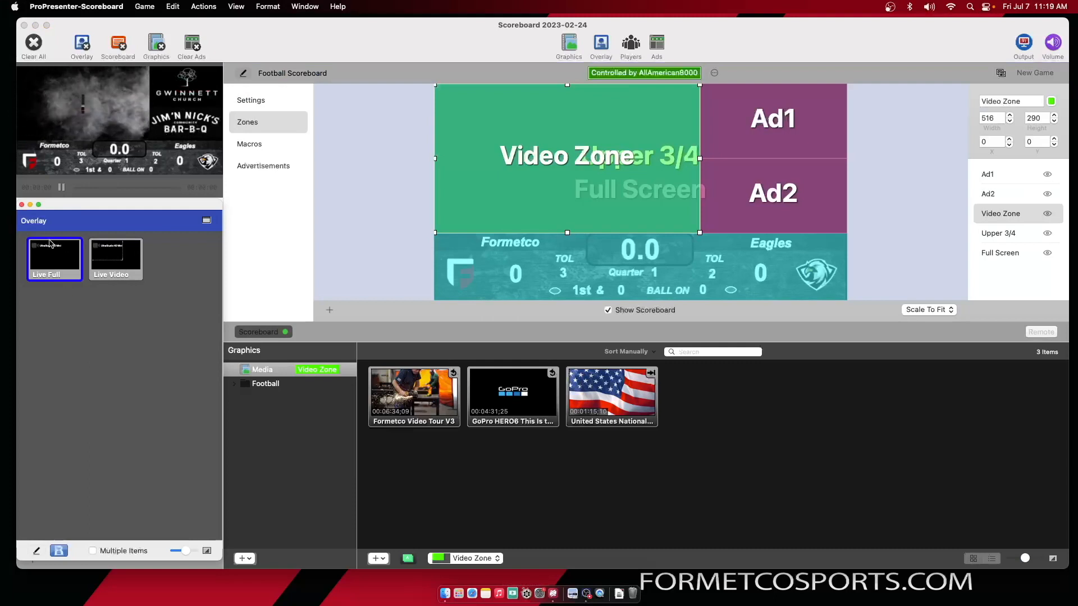
Test the Live Video overlay by sending it live in the scoreboard output and clearing it again.
click(123, 263)
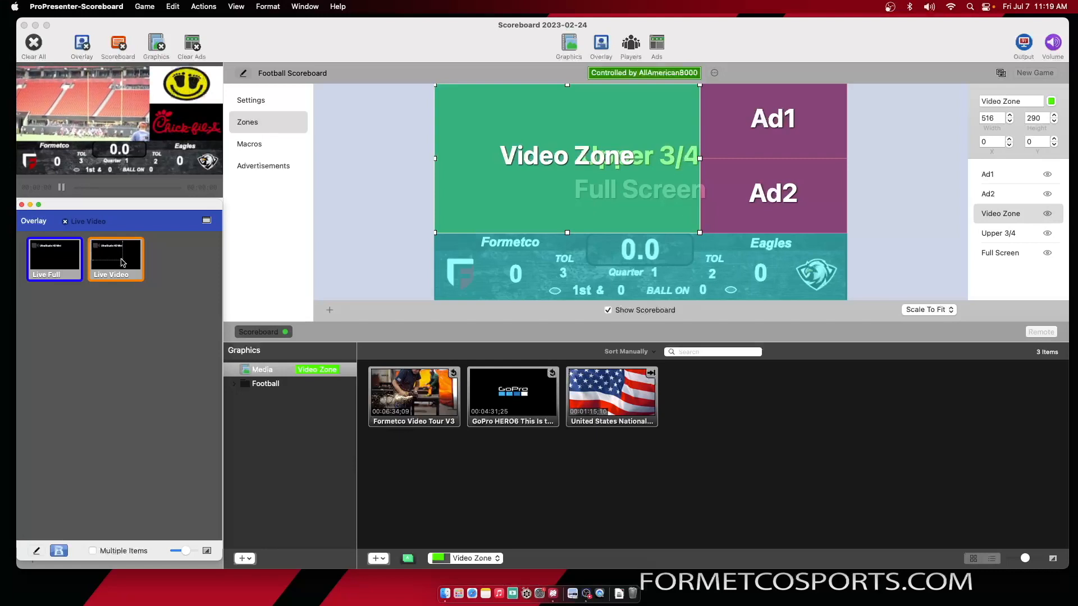
click(123, 263)
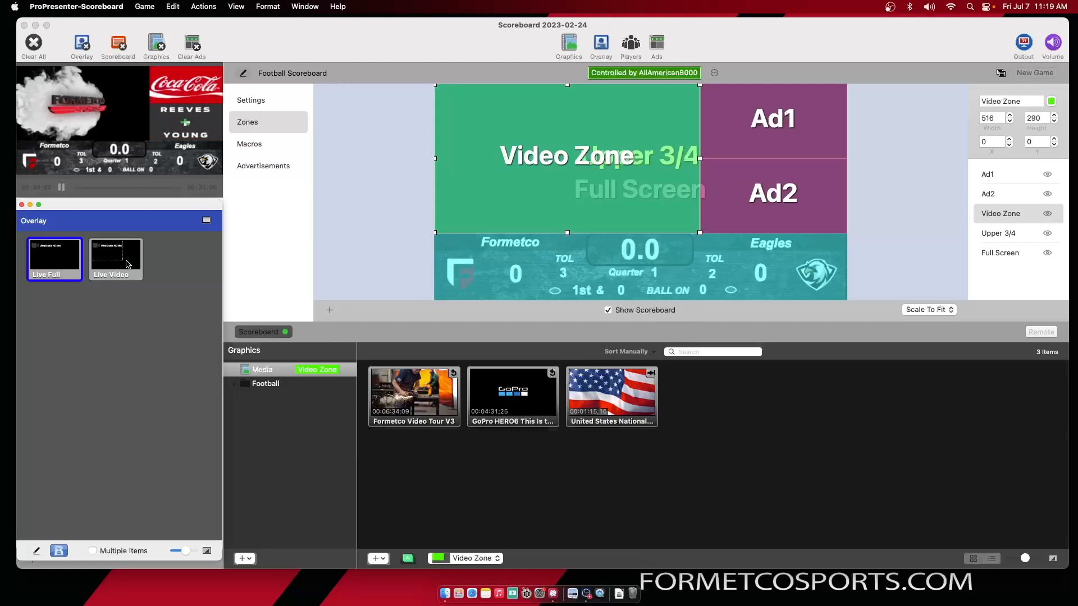
Open Blackmagic Desktop Video Setup, check the UltraStudio HD Mini's video input signal and close the window.
click(513, 583)
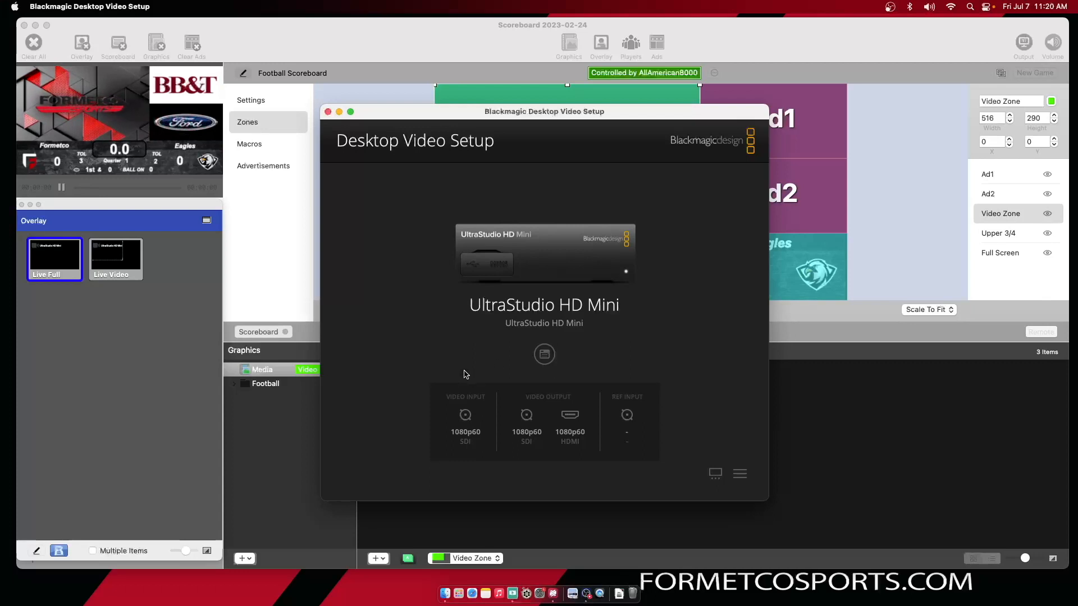
click(327, 111)
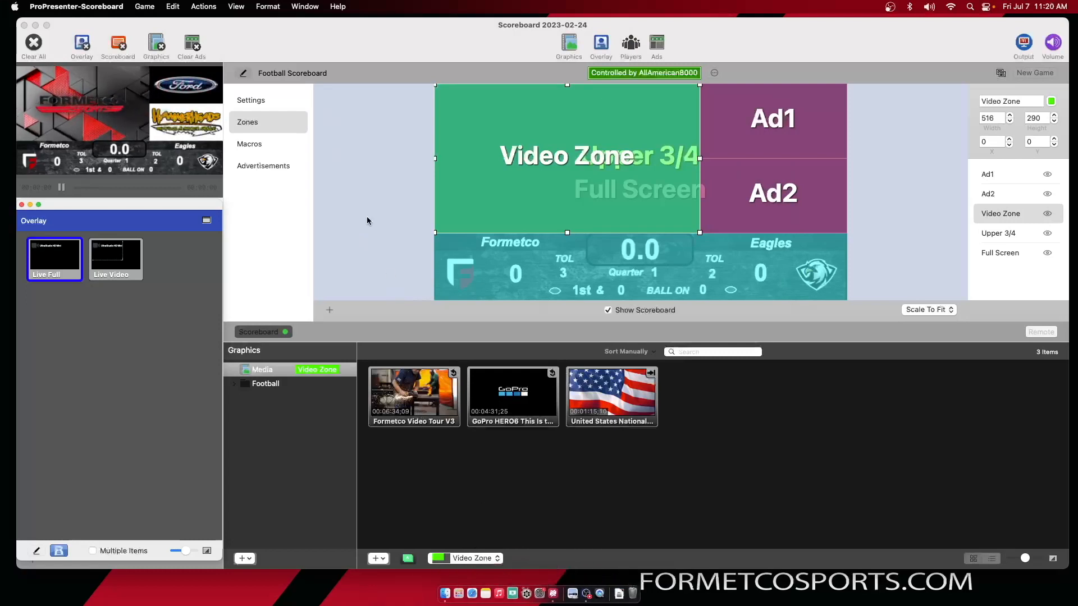
Quit ProPresenter-Scoreboard and confirm the exit.
click(76, 7)
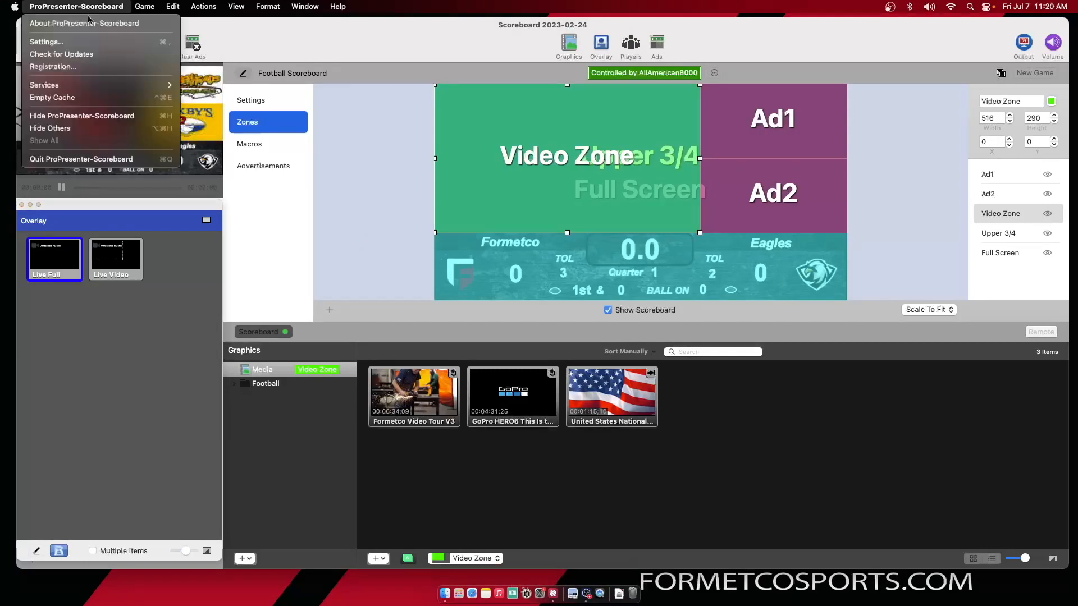
click(145, 160)
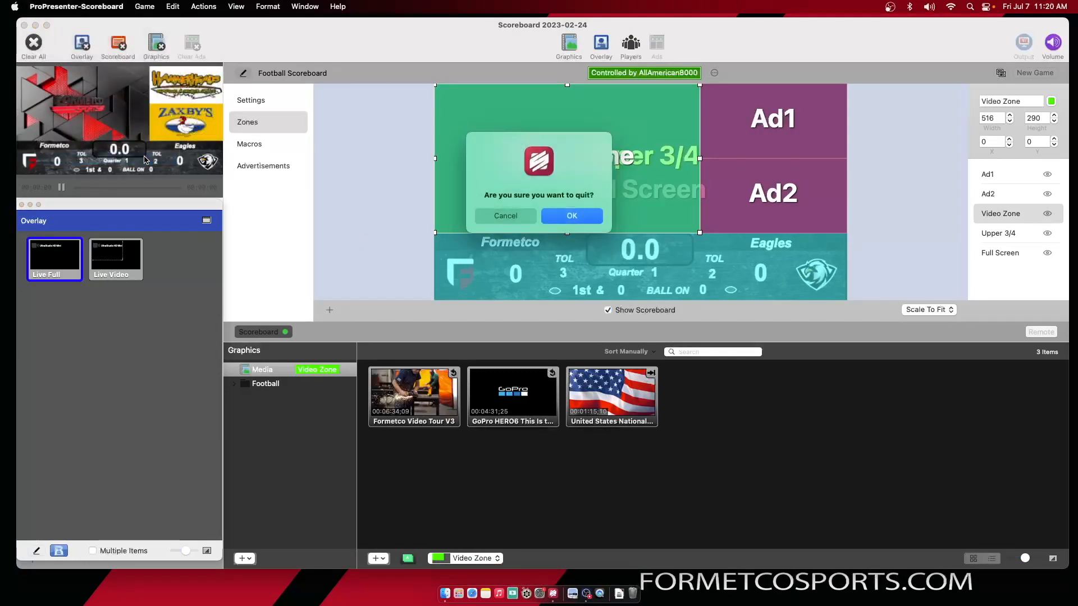
key(Return)
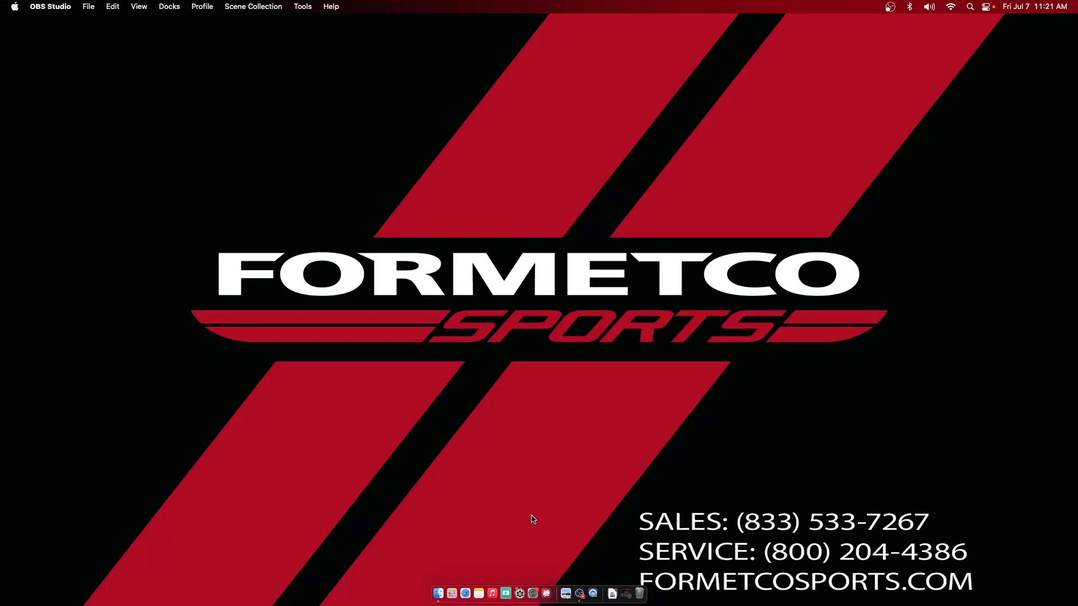
Open Media Express, check the incoming camera feed in the Log and Capture view and close it.
click(520, 596)
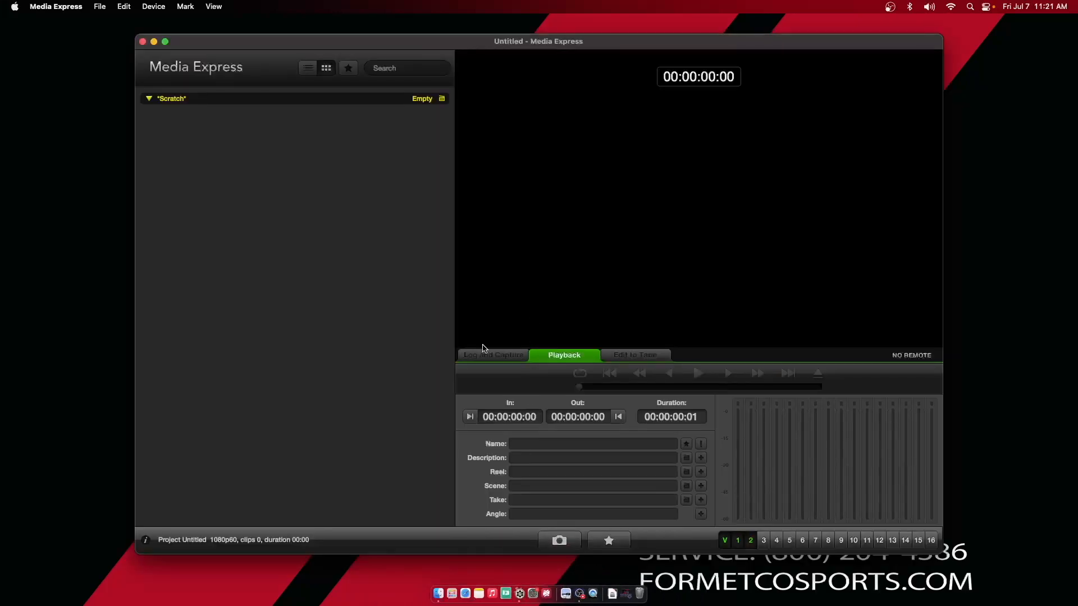
click(503, 356)
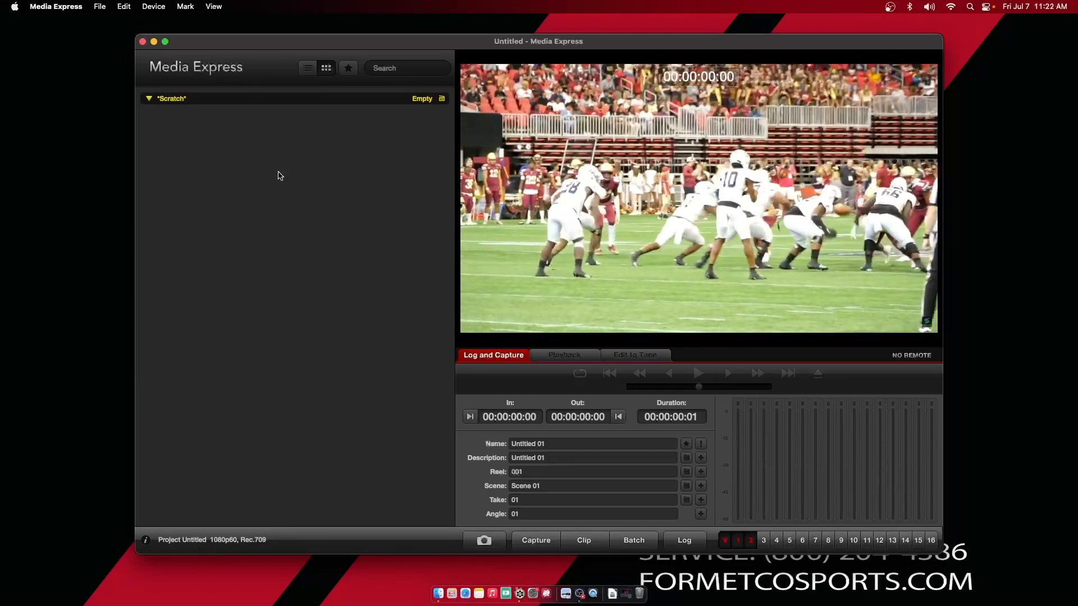
click(142, 42)
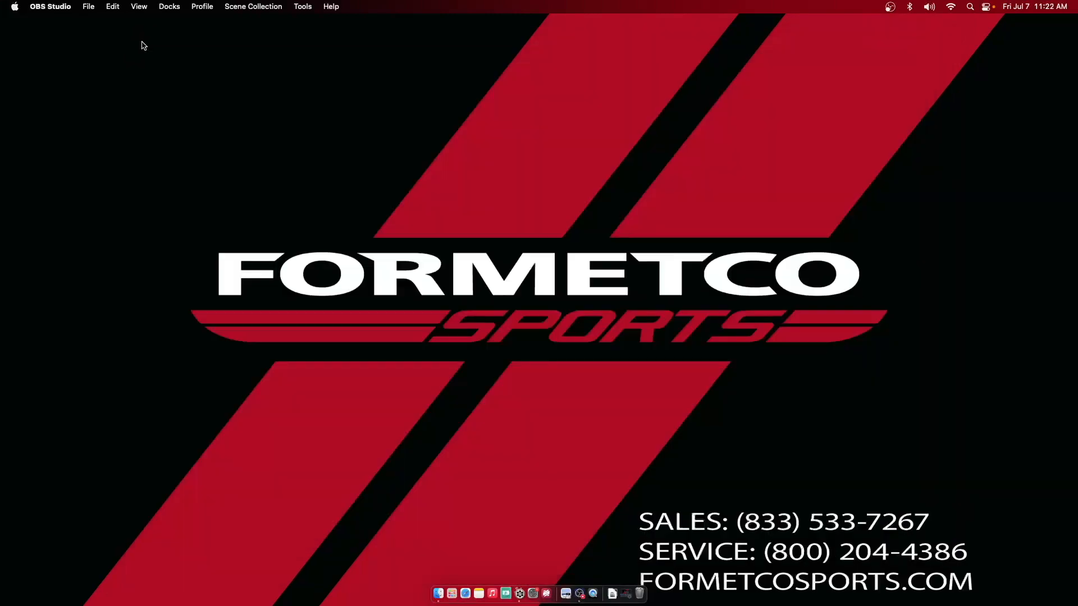
Relaunch ProPresenter-Scoreboard and open the overlays in the Overlay Editor.
click(547, 584)
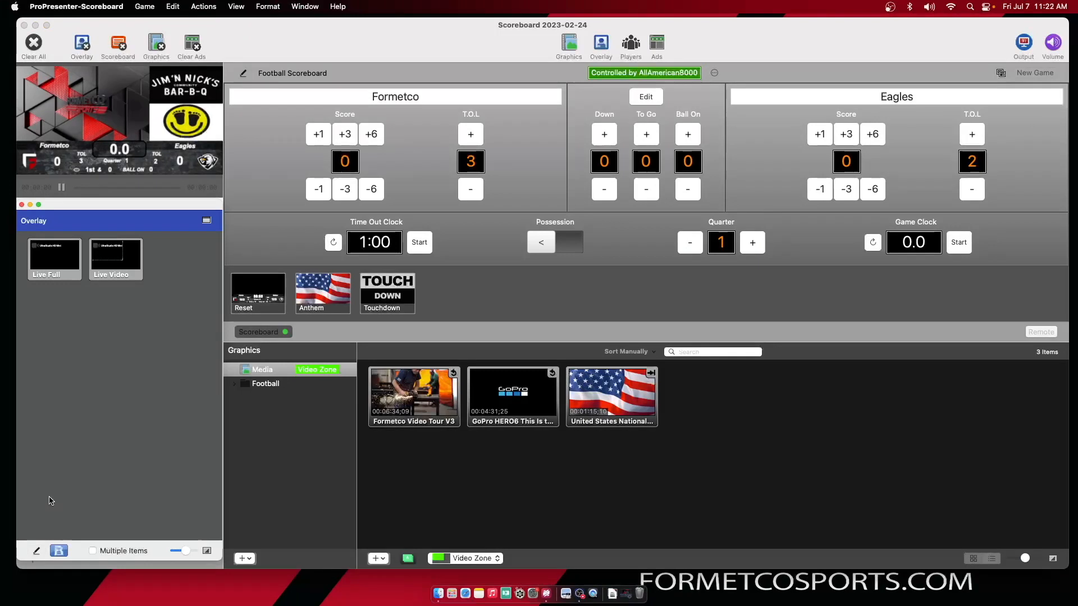
click(36, 550)
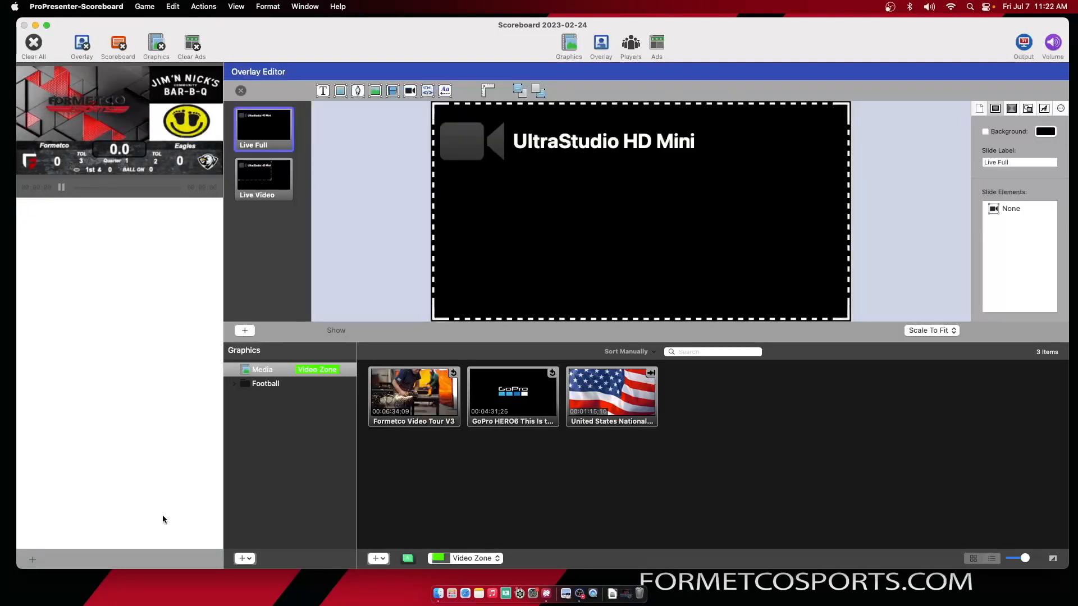